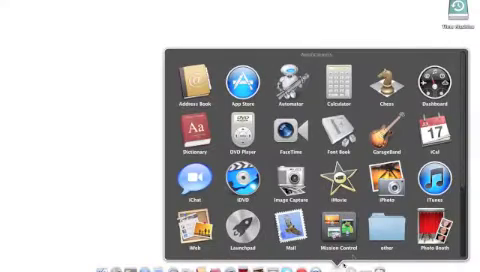
scroll(320, 150, down, 5)
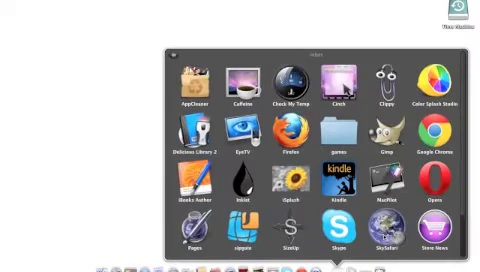
Launch SkySafari from the 'other' applications folder
click(385, 231)
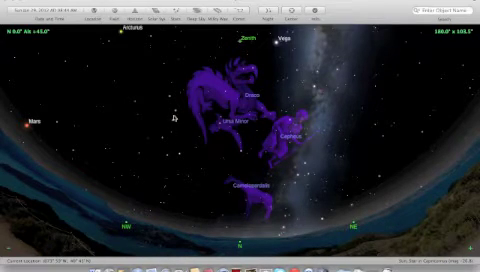
Select the planet Mars in the sky view instead of the Virgo figure
click(28, 124)
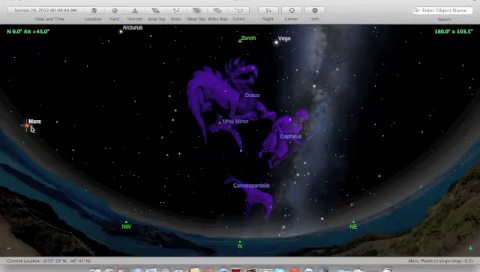
click(28, 124)
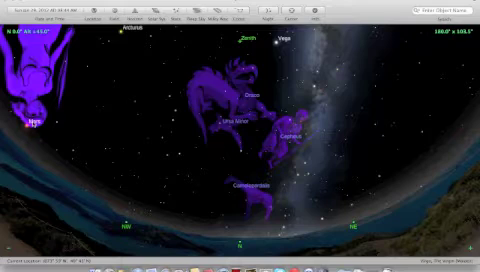
click(28, 124)
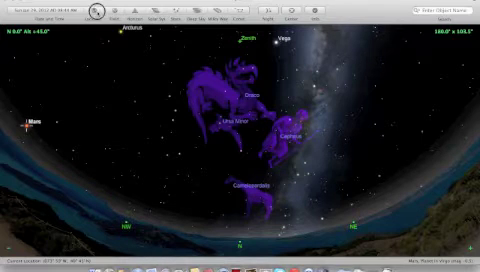
Review the observing Location and Field of view settings panels
click(96, 12)
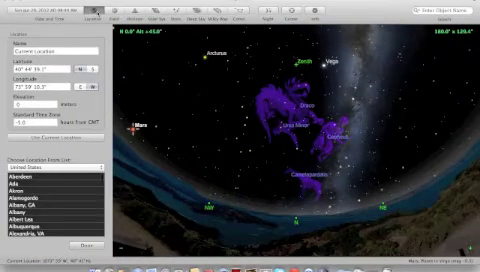
click(96, 12)
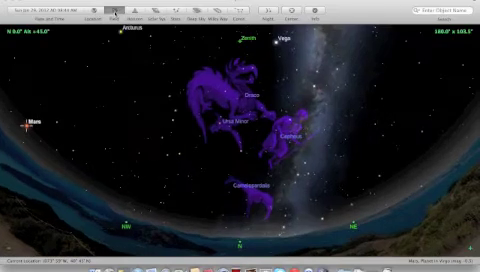
click(116, 12)
click(116, 12)
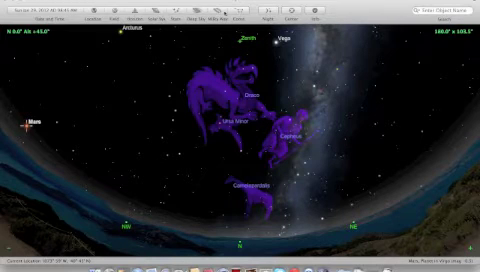
Review the Constellations and Horizon settings panels, then select η Dra in Draco
click(240, 12)
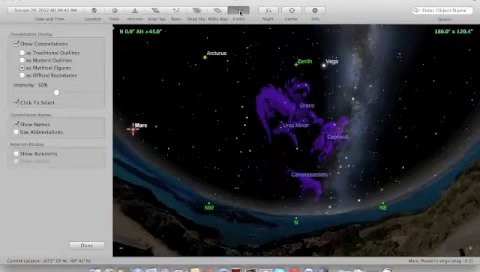
click(240, 12)
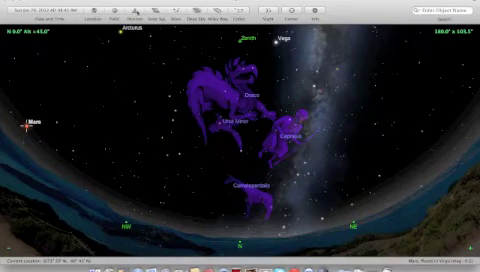
click(134, 12)
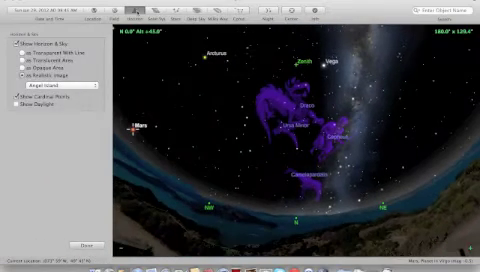
click(134, 12)
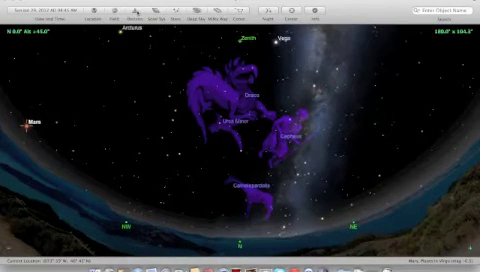
click(226, 92)
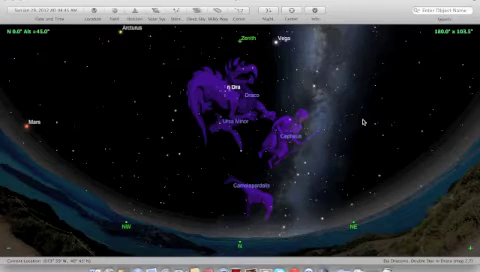
Pan the sky east and up to the zenith with Draco, Hercules and Vega in view
drag(366, 120, 258, 135)
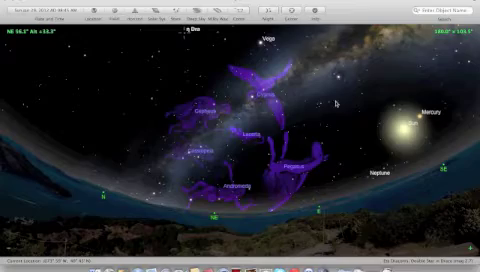
mouse_move(370, 82)
mouse_down()
mouse_move(302, 124)
mouse_move(288, 122)
mouse_up()
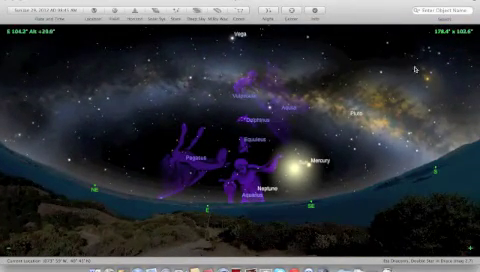
scroll(416, 68, down, 3)
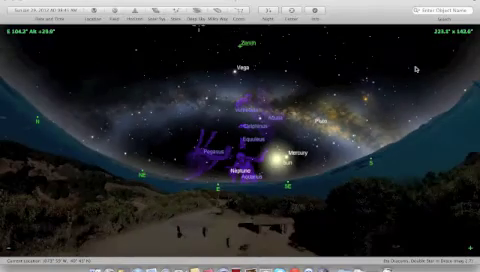
scroll(416, 68, down, 3)
scroll(416, 68, down, 2)
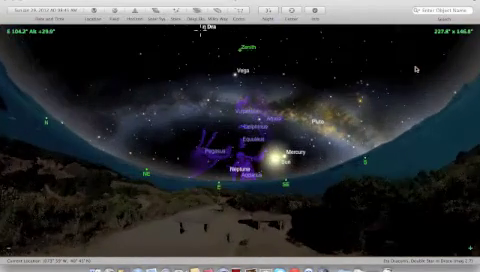
scroll(416, 68, up, 3)
scroll(416, 68, up, 1)
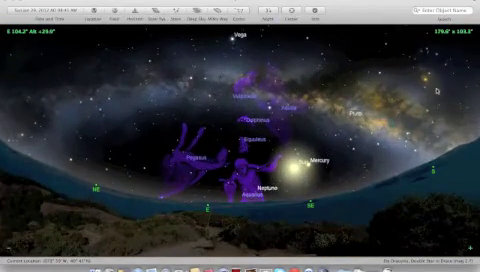
mouse_move(437, 90)
mouse_down()
mouse_move(349, 161)
mouse_move(163, 185)
mouse_move(20, 170)
mouse_up()
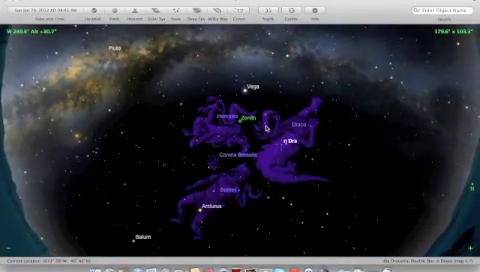
mouse_move(360, 108)
mouse_down()
mouse_move(152, 215)
mouse_move(52, 177)
mouse_up()
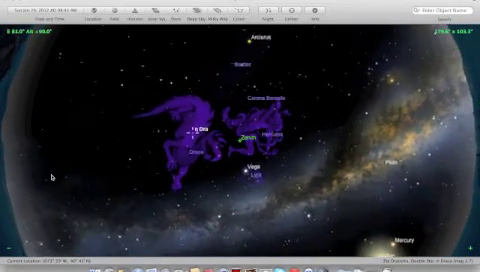